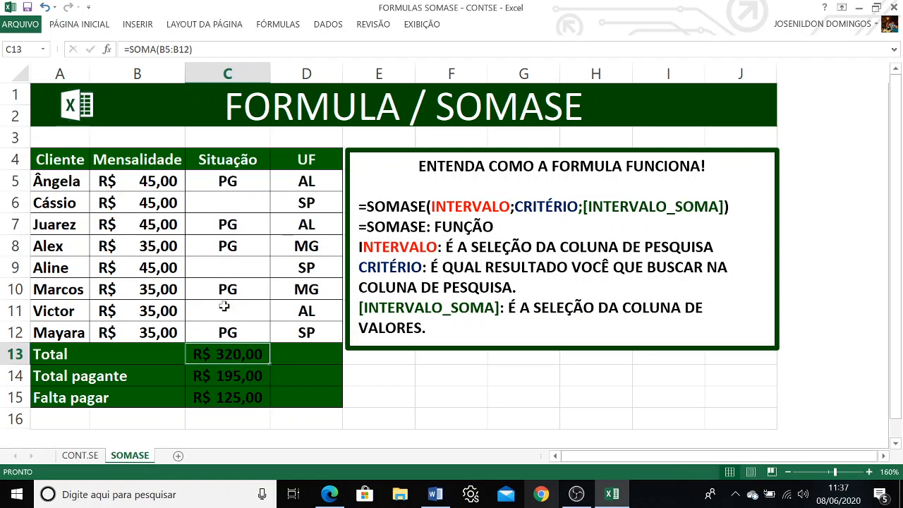
pyautogui.click(294, 354)
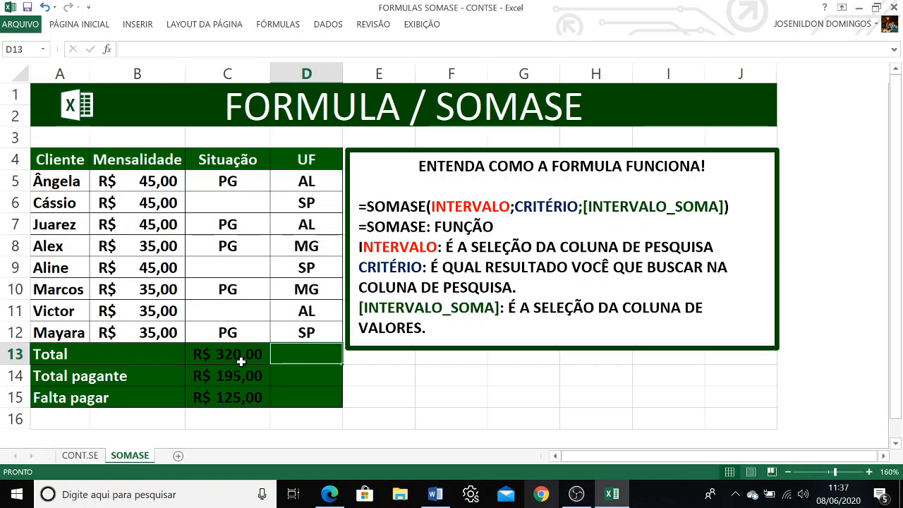
pyautogui.click(320, 177)
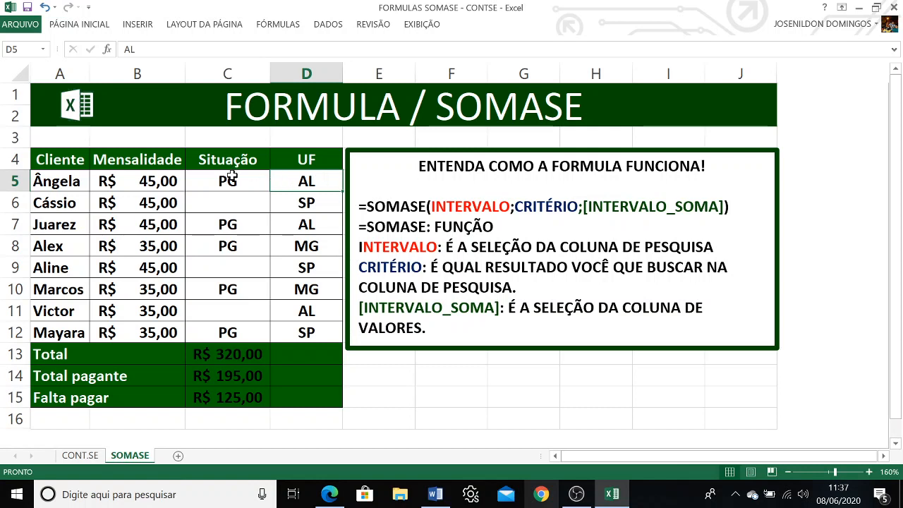
pyautogui.moveTo(231, 177); pyautogui.dragTo(218, 330)
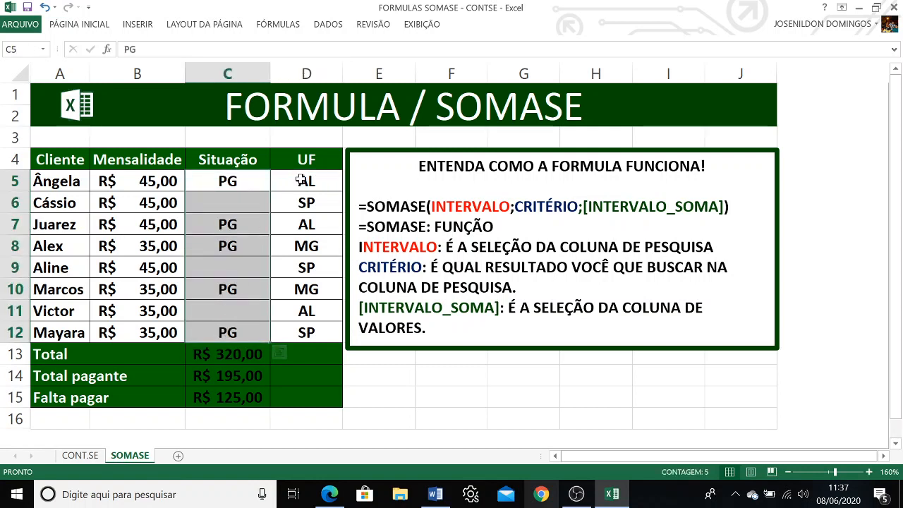
pyautogui.moveTo(305, 180); pyautogui.dragTo(306, 330)
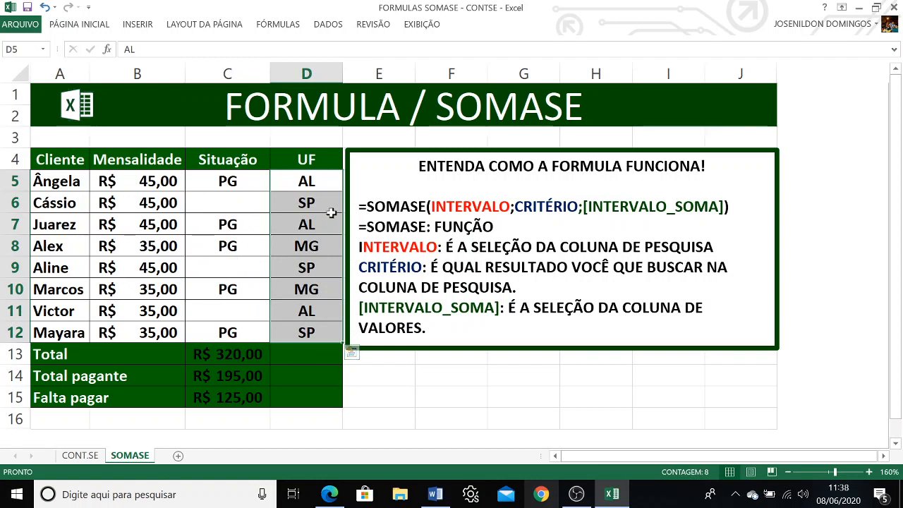
pyautogui.moveTo(132, 177); pyautogui.dragTo(134, 326)
# Step: Start a SOMASES formula in D13 with sum range B5:B12, first criteria range C5:C12 and criterion "PG"
pyautogui.click(299, 352)
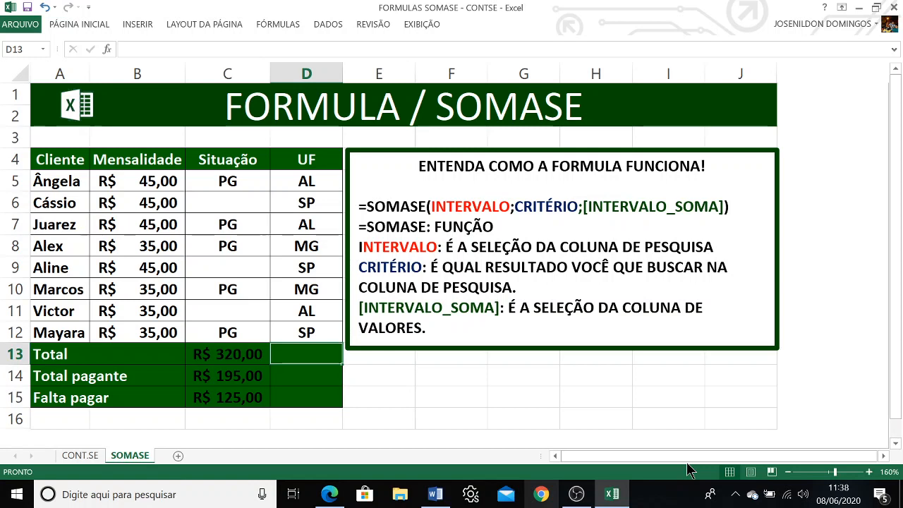
pyautogui.write('=')
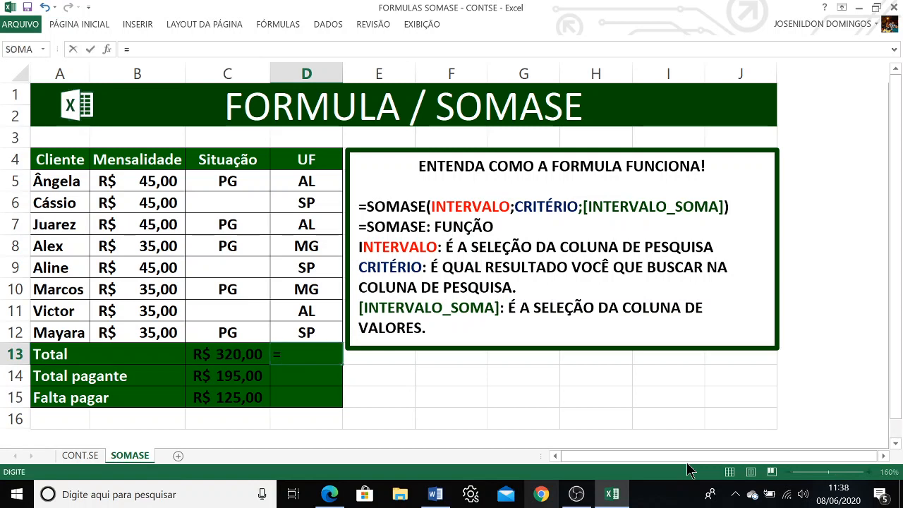
pyautogui.write('SOMASES')
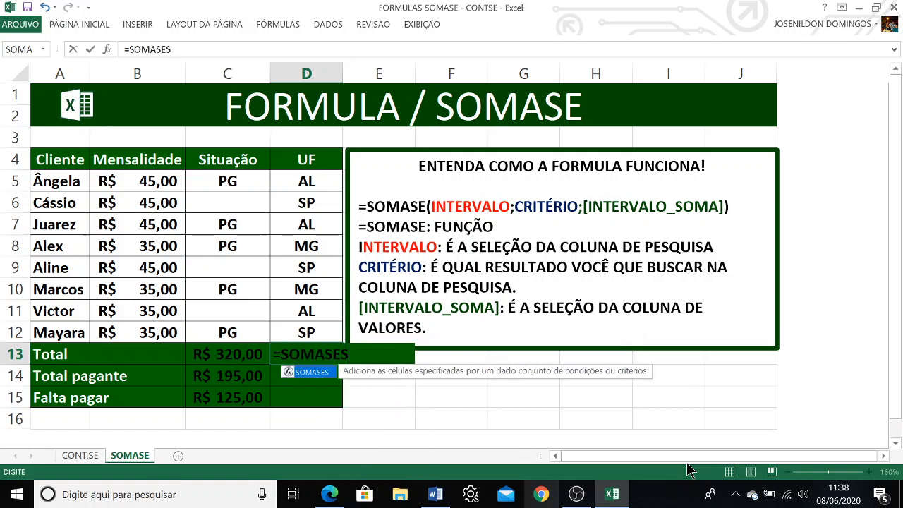
pyautogui.write('(')
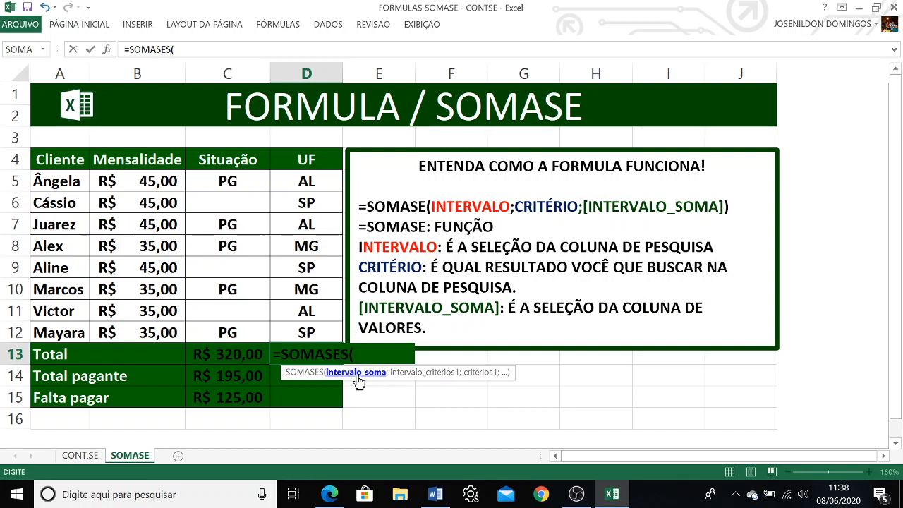
pyautogui.moveTo(158, 182); pyautogui.dragTo(158, 333)
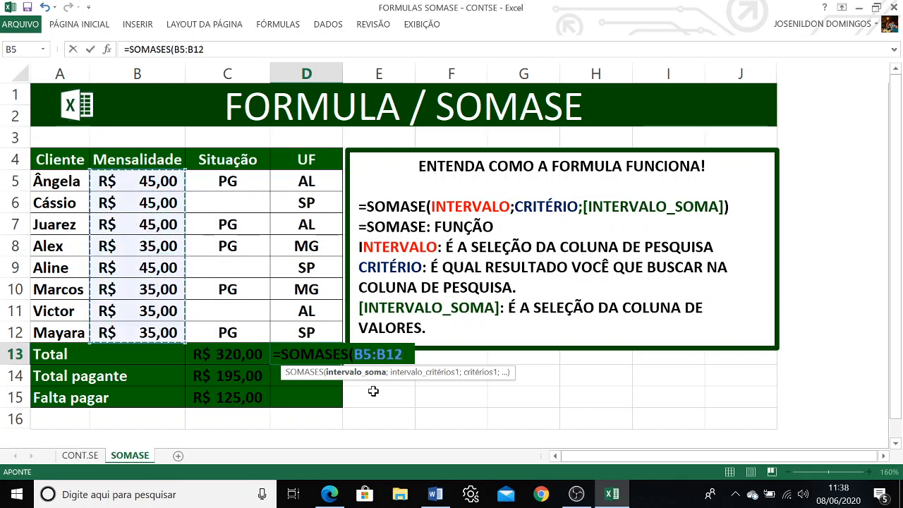
pyautogui.write(';')
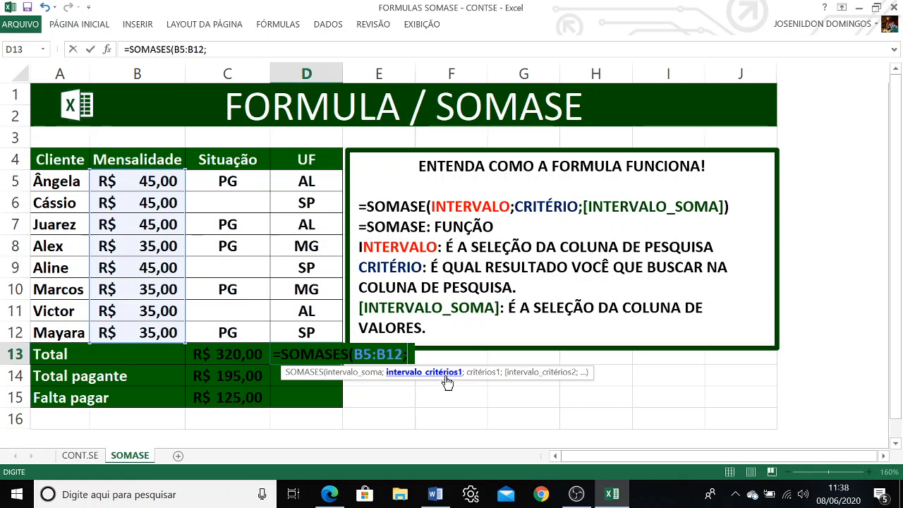
pyautogui.moveTo(239, 175); pyautogui.dragTo(235, 328)
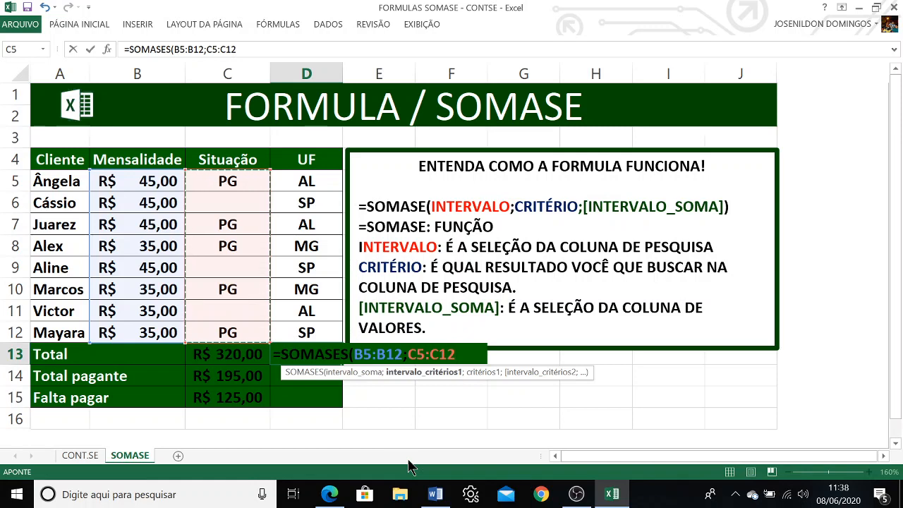
pyautogui.write(';')
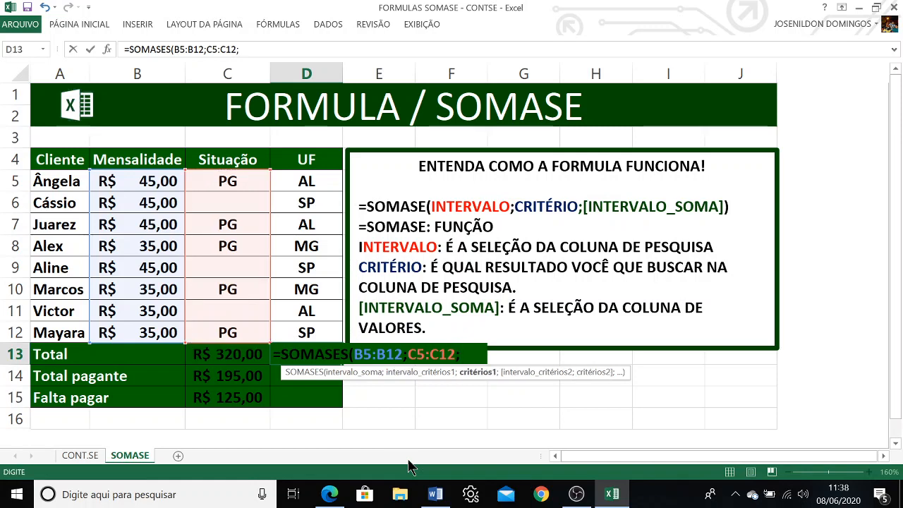
pyautogui.write('"PG"')
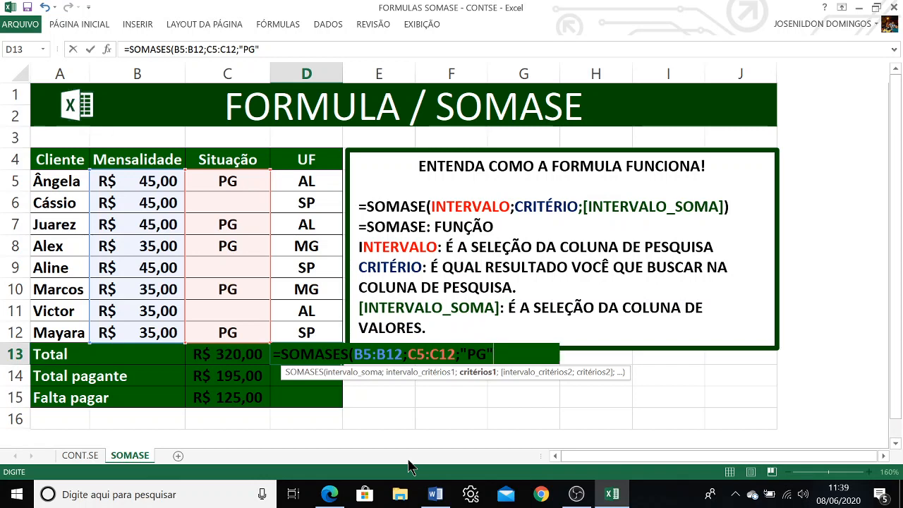
# Step: Complete the D13 formula with second criteria range D5:D12 and criterion "AL"
pyautogui.write(';')
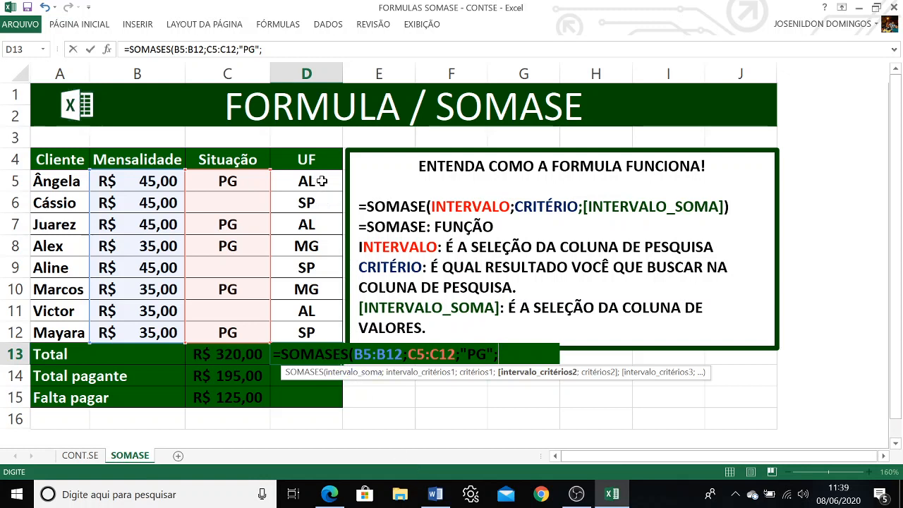
pyautogui.moveTo(322, 181); pyautogui.dragTo(321, 331)
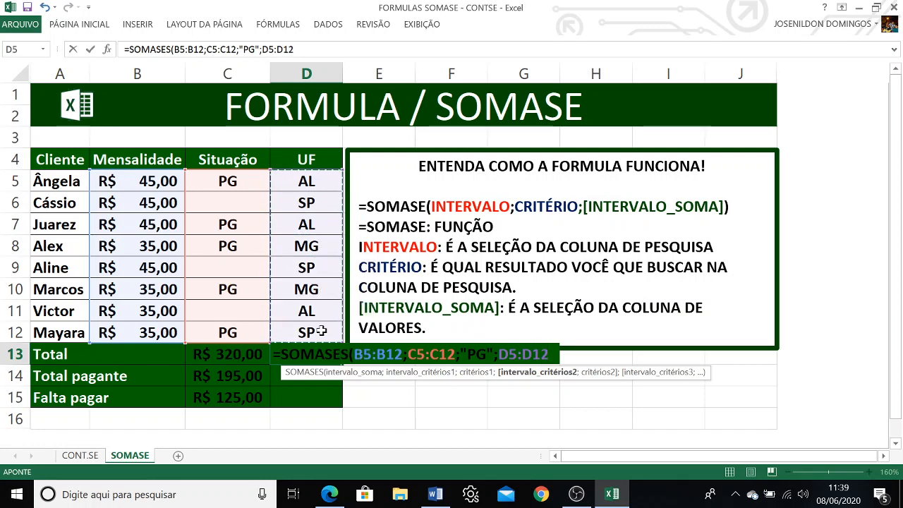
pyautogui.write(';')
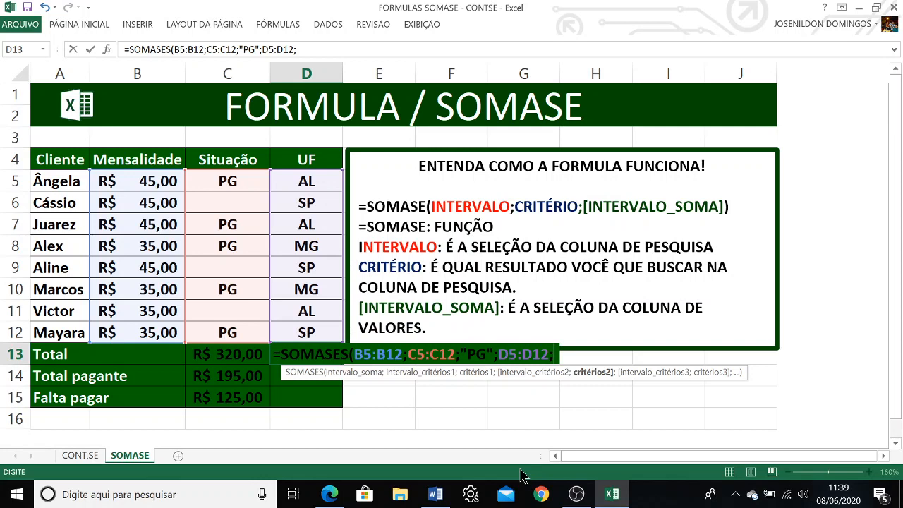
pyautogui.write('"')
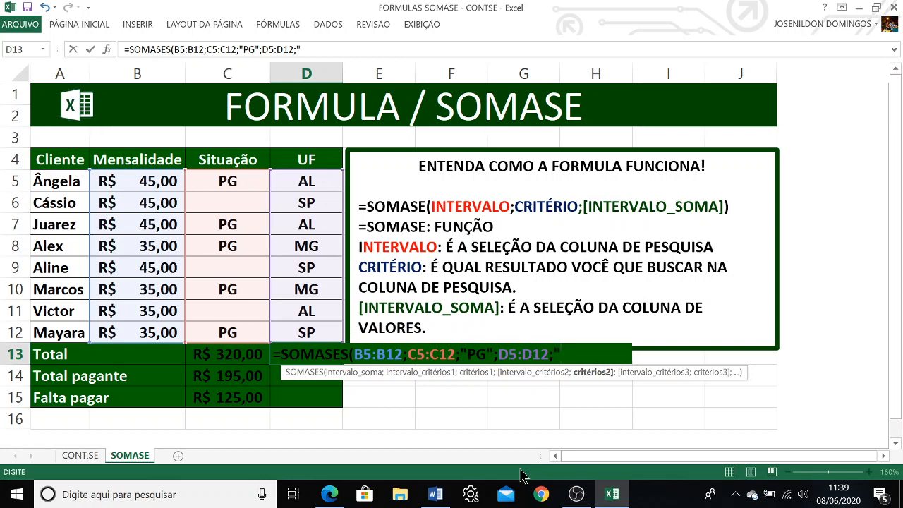
pyautogui.write('AL")')
pyautogui.press('Return')
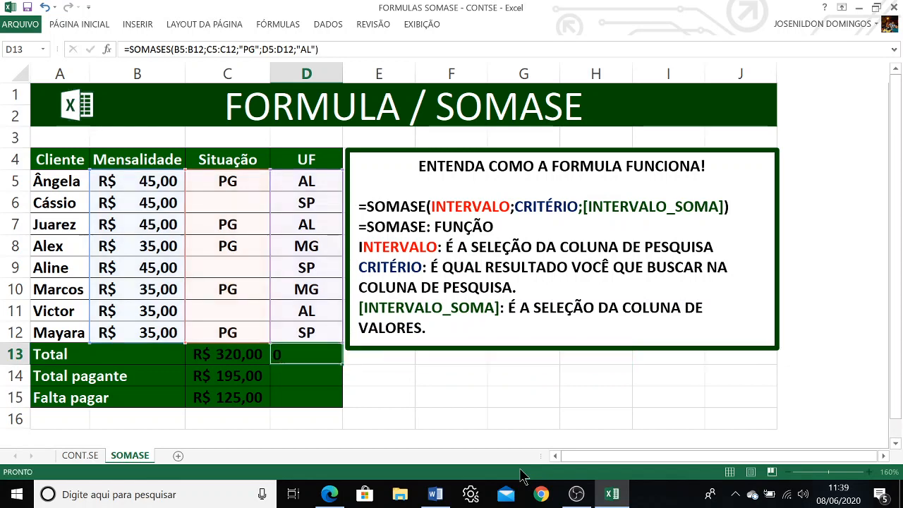
# Step: Apply the R$ accounting number format to D13 and autofit the width of column D
pyautogui.click(302, 352)
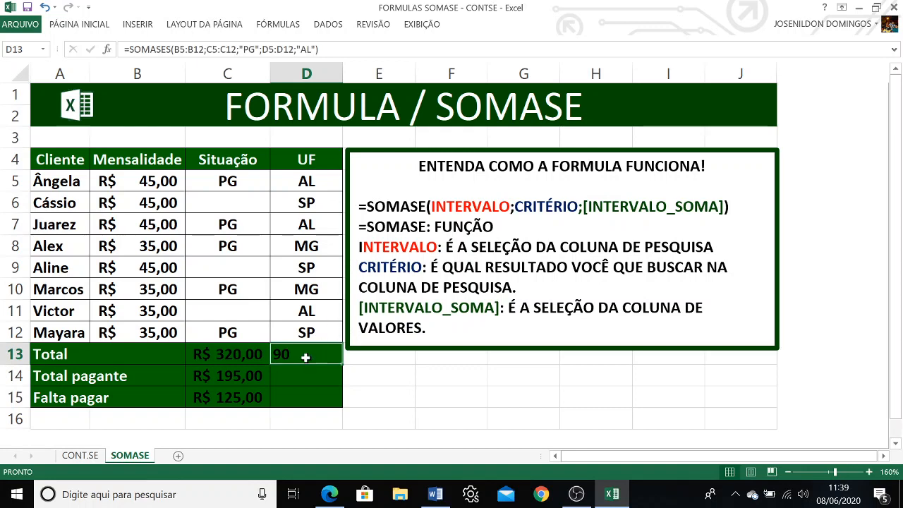
pyautogui.rightClick(309, 356)
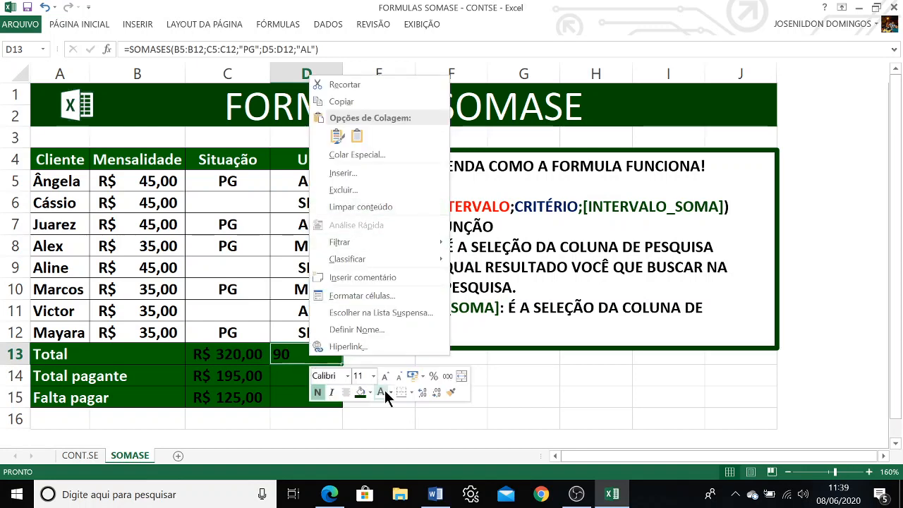
pyautogui.click(411, 376)
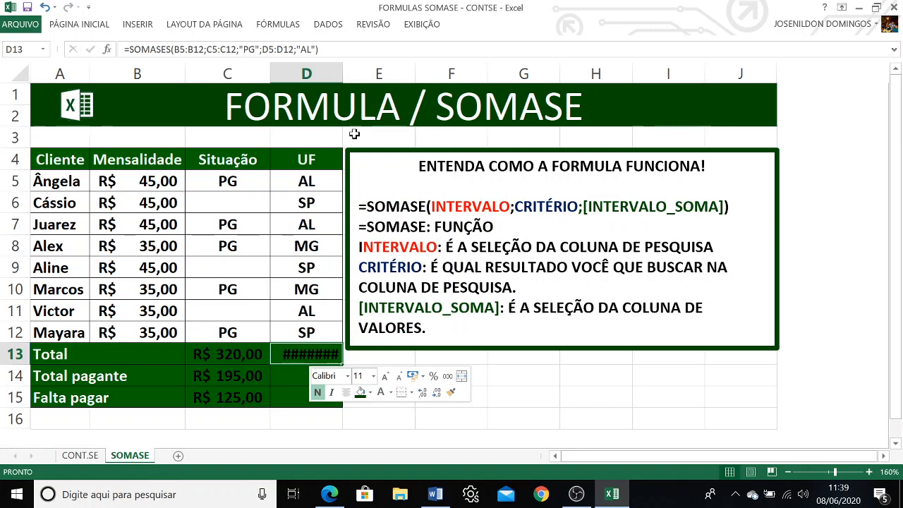
pyautogui.doubleClick(344, 80)
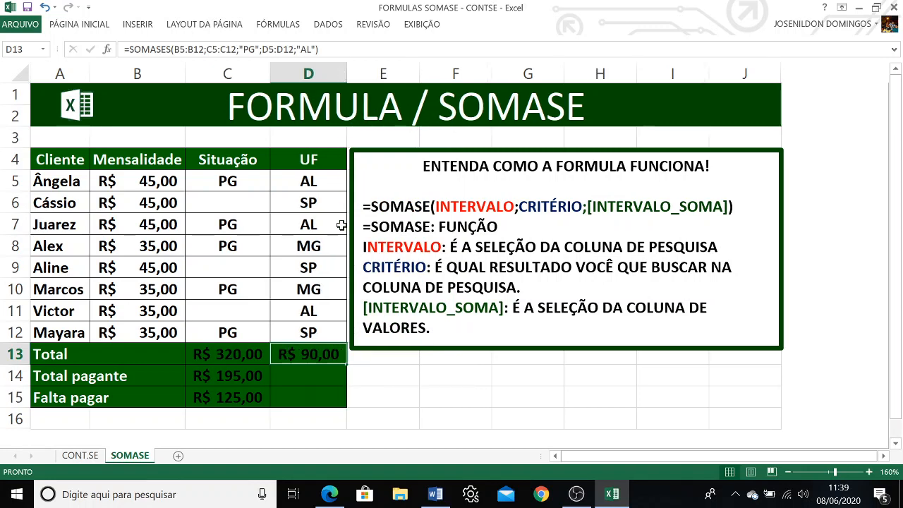
# Step: Start a SOMASES formula in D14 with sum range B5:B12, first criteria range C5:C12 and criterion "PG"
pyautogui.click(327, 375)
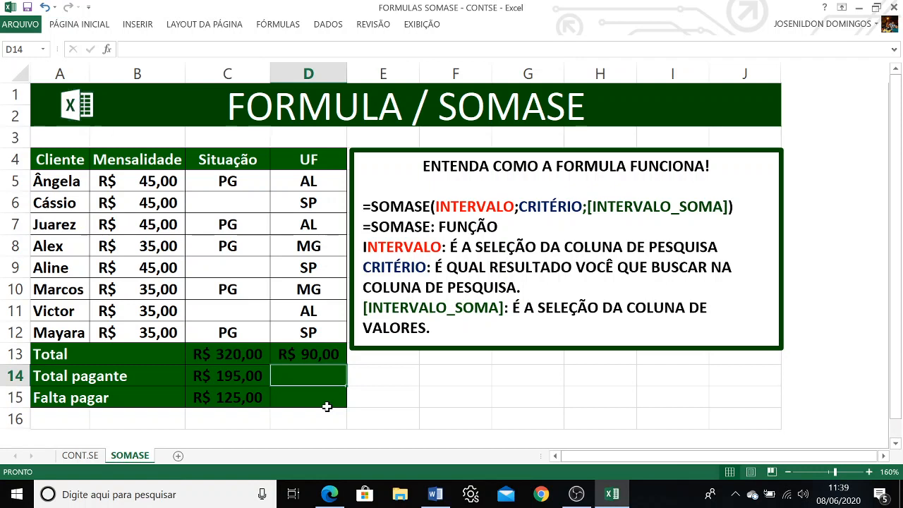
pyautogui.write('=')
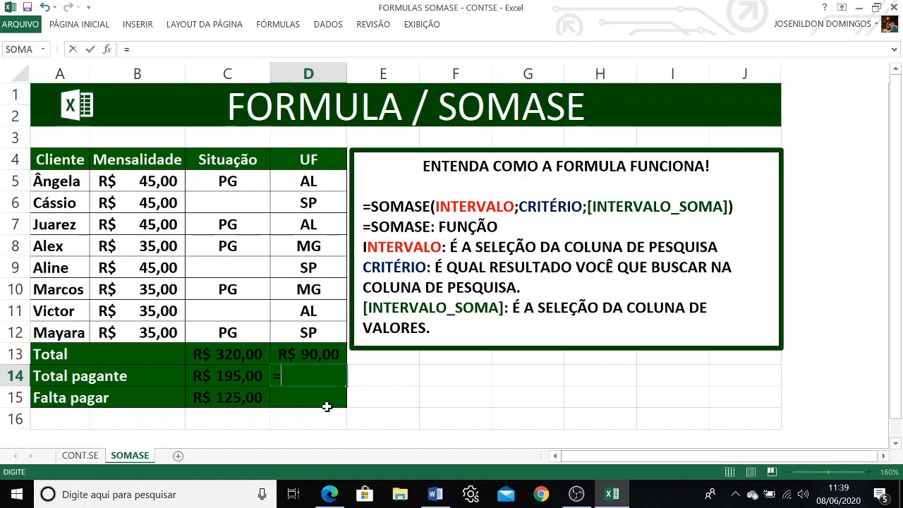
pyautogui.write('SOMAS')
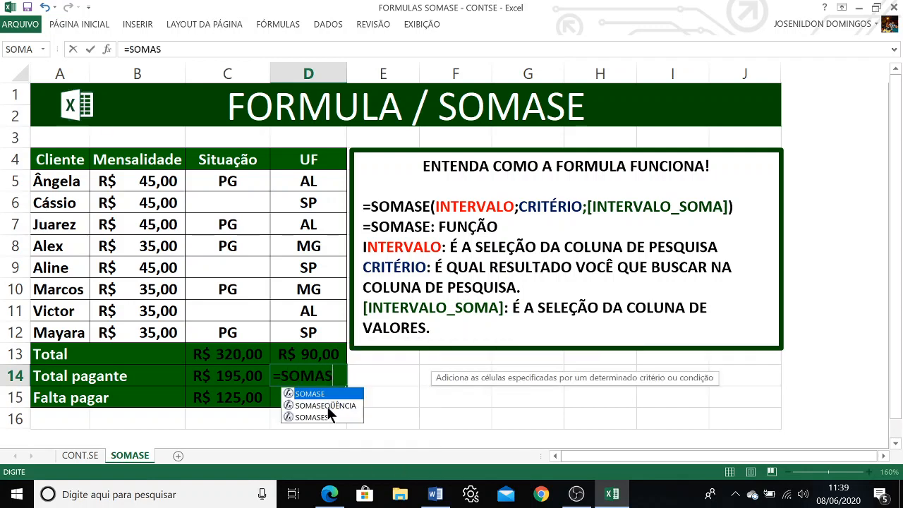
pyautogui.write('ES')
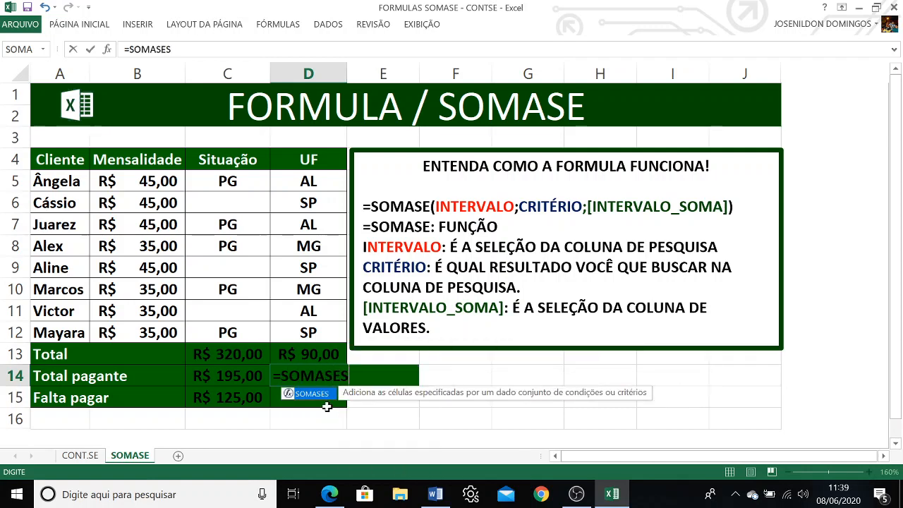
pyautogui.write('(')
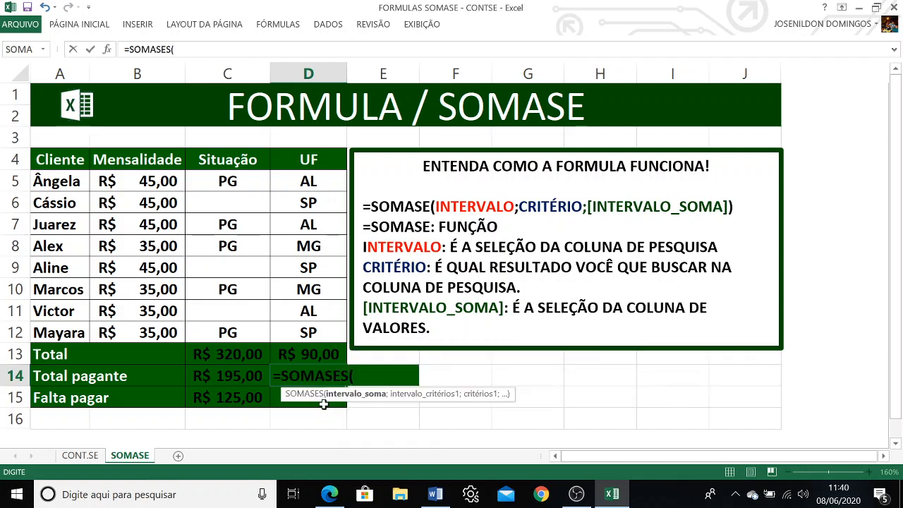
pyautogui.moveTo(140, 178); pyautogui.dragTo(140, 331)
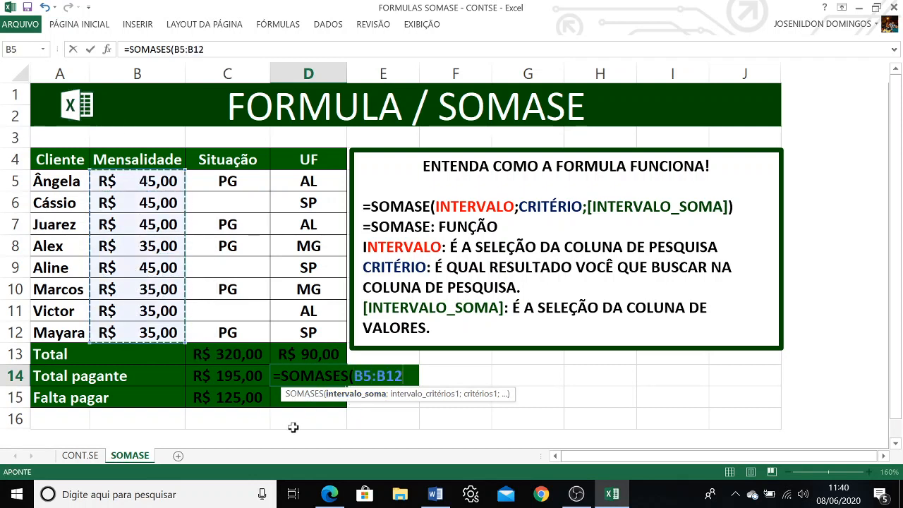
pyautogui.write(';')
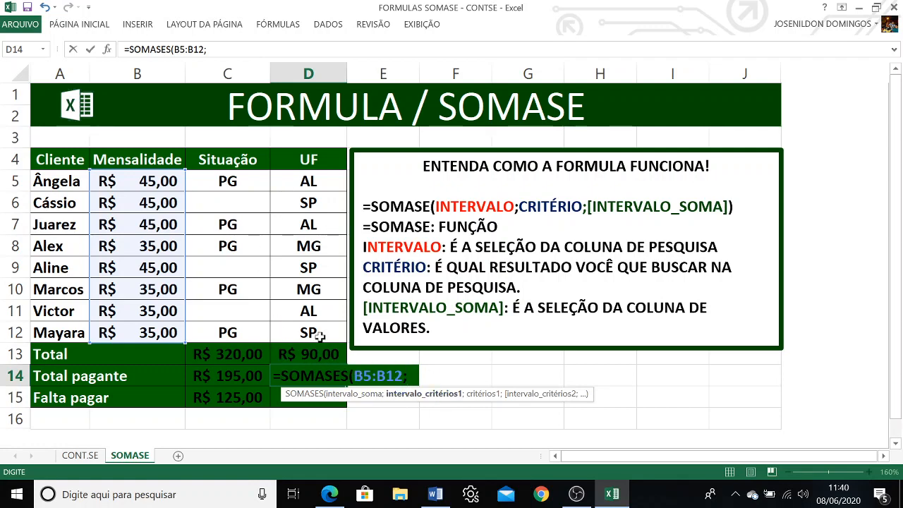
pyautogui.moveTo(227, 182); pyautogui.dragTo(235, 332)
pyautogui.write(';')
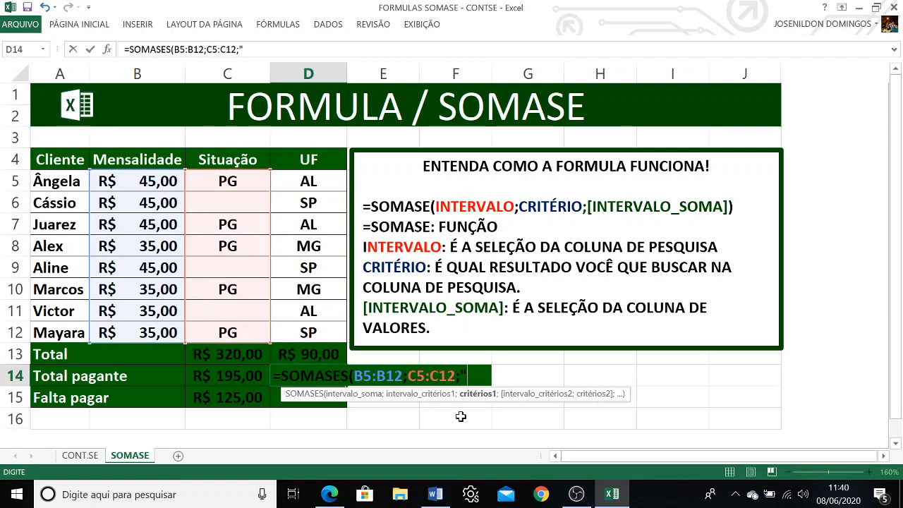
pyautogui.write('"PG"')
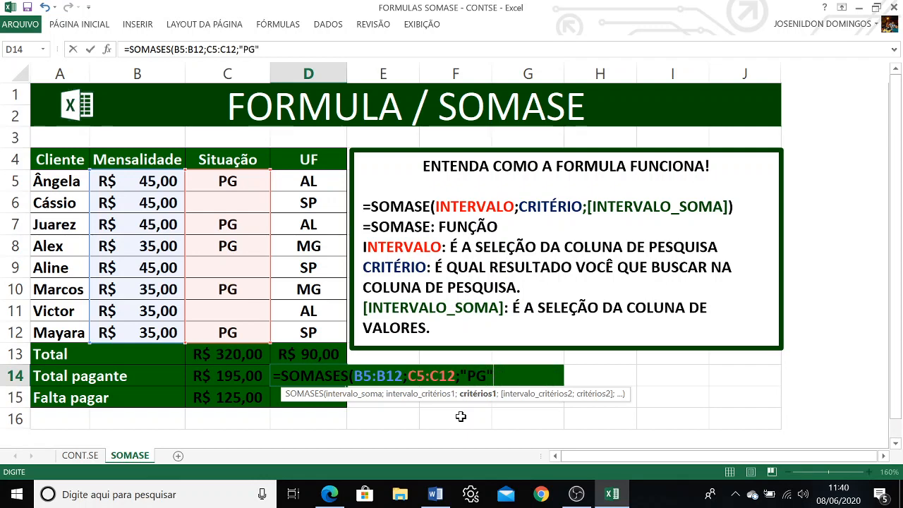
# Step: Complete the D14 formula with second criteria range D5:D12 and criterion "SP"
pyautogui.write(';')
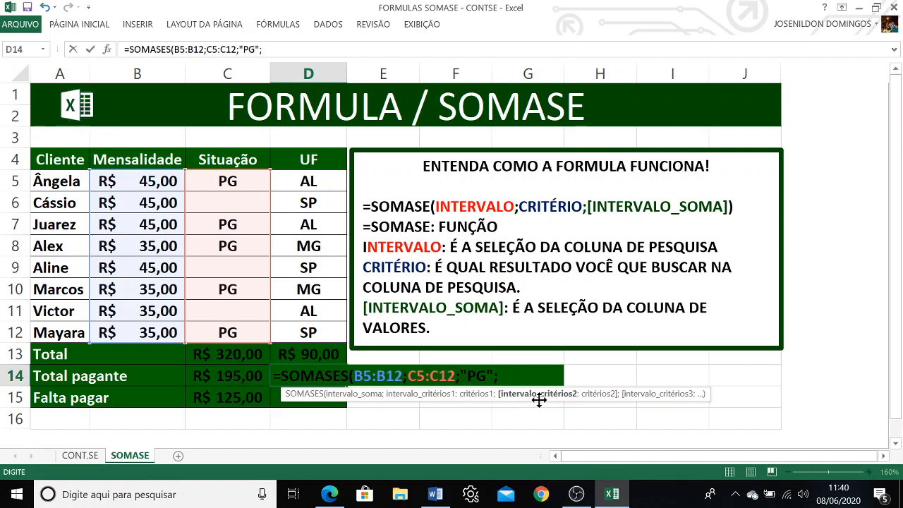
pyautogui.moveTo(313, 177); pyautogui.dragTo(325, 332)
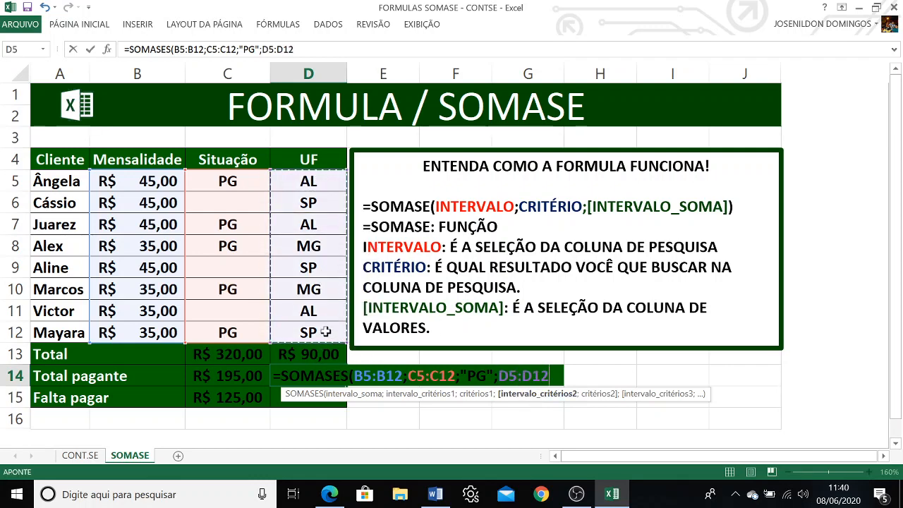
pyautogui.write(';')
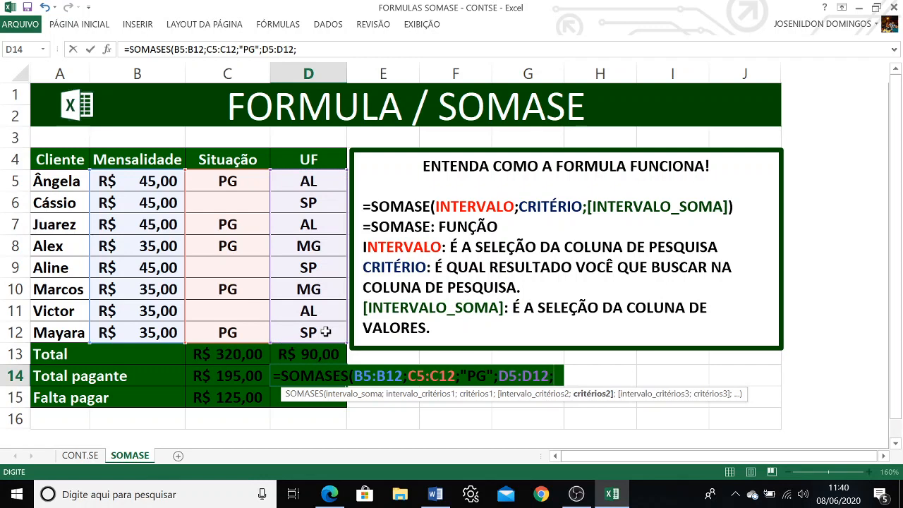
pyautogui.write('"')
pyautogui.write('S')
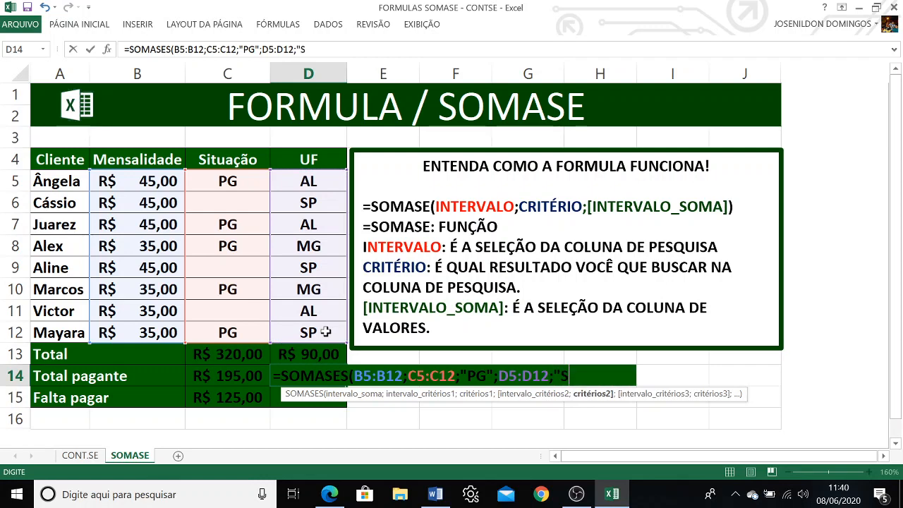
pyautogui.write('P"')
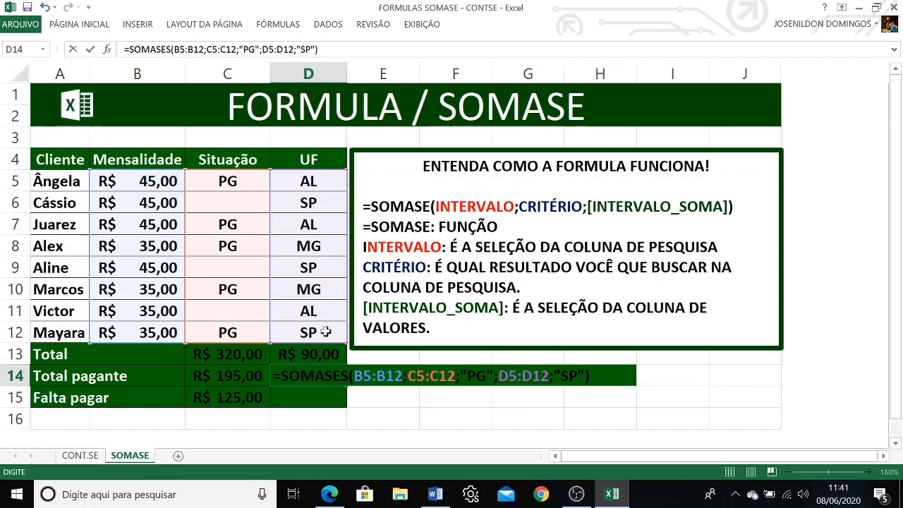
pyautogui.press('Return')
# Step: Apply the R$ accounting number format to D14 and check its total against the paid SP client's row
pyautogui.click(310, 372)
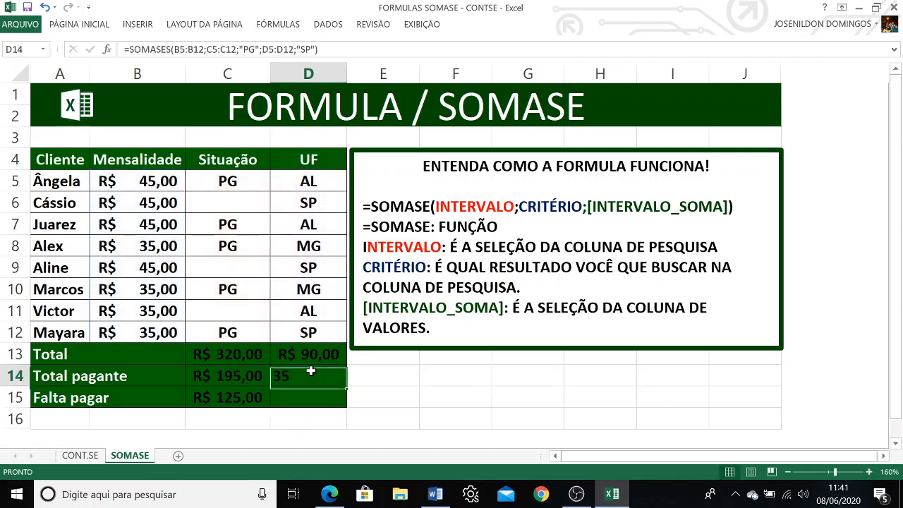
pyautogui.click(99, 26)
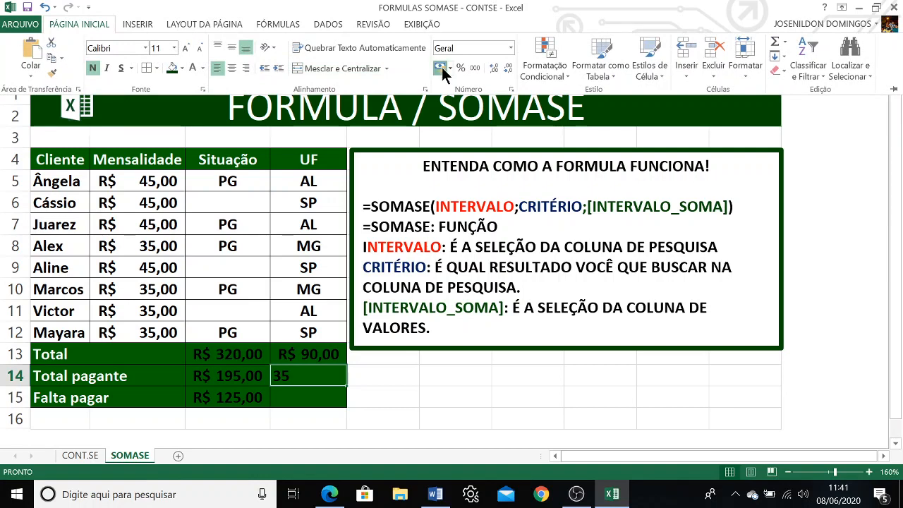
pyautogui.click(441, 68)
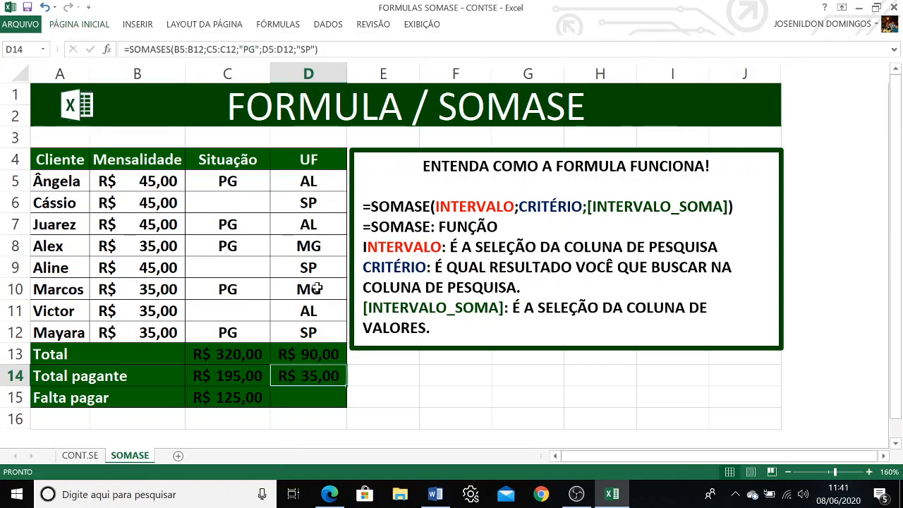
pyautogui.click(314, 331)
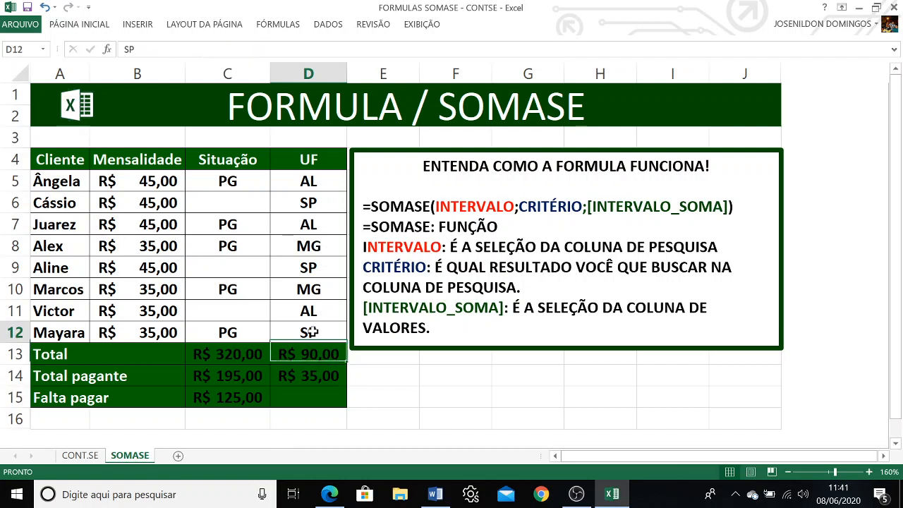
pyautogui.click(92, 332)
pyautogui.click(310, 380)
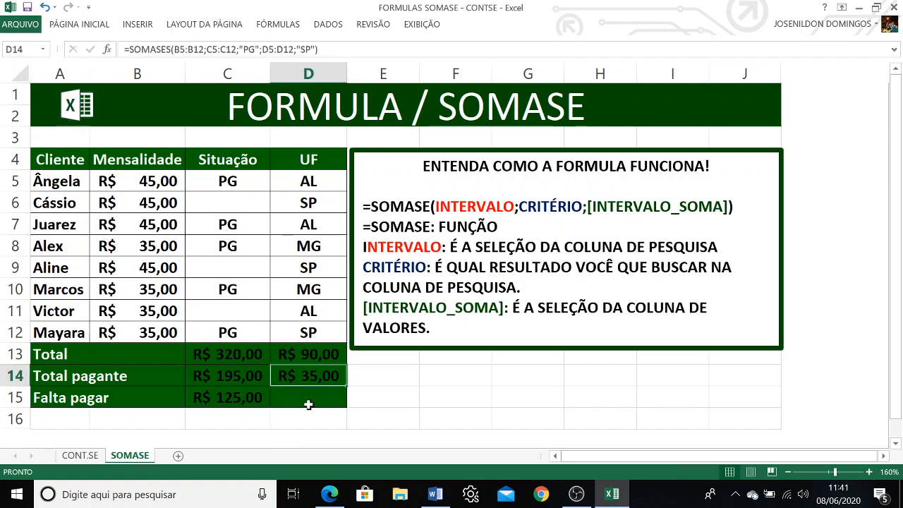
# Step: Start a SOMASES formula in D15 with sum range B5:B12, first criteria range C5:C12 and criterion "PG"
pyautogui.click(309, 399)
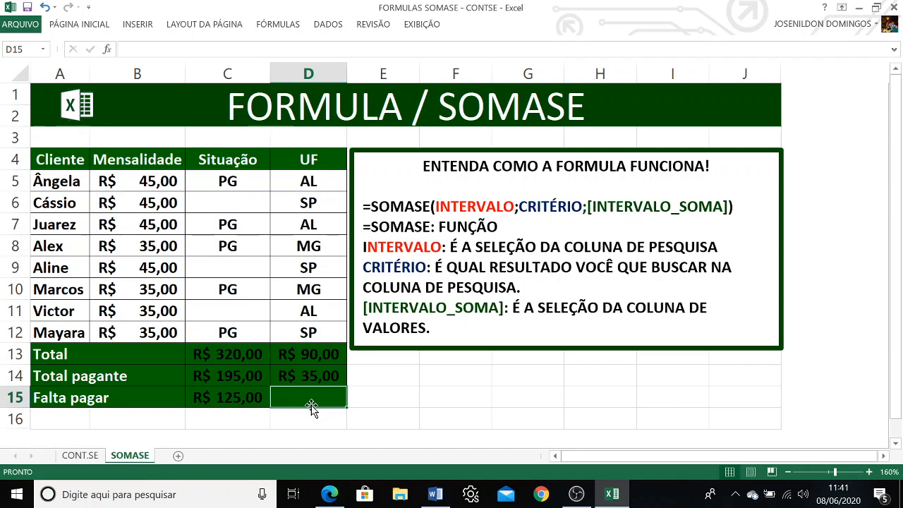
pyautogui.write('=')
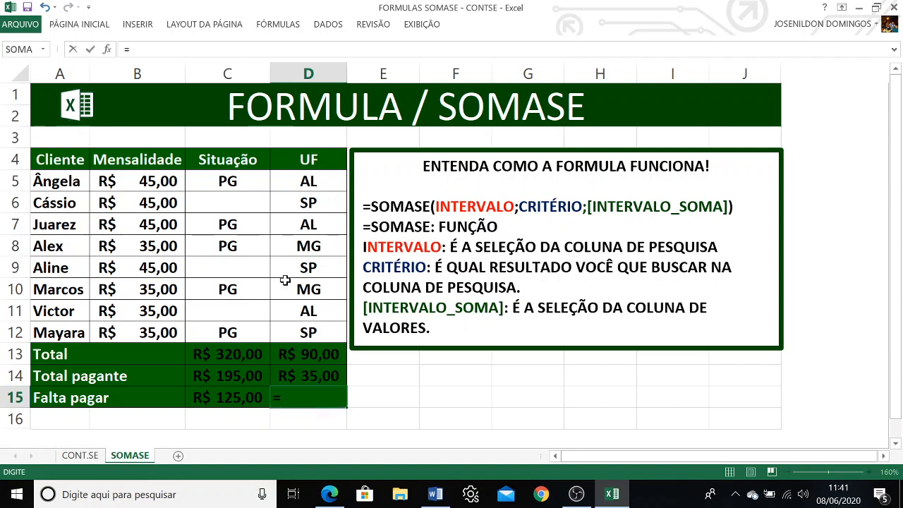
pyautogui.write('SOMASE')
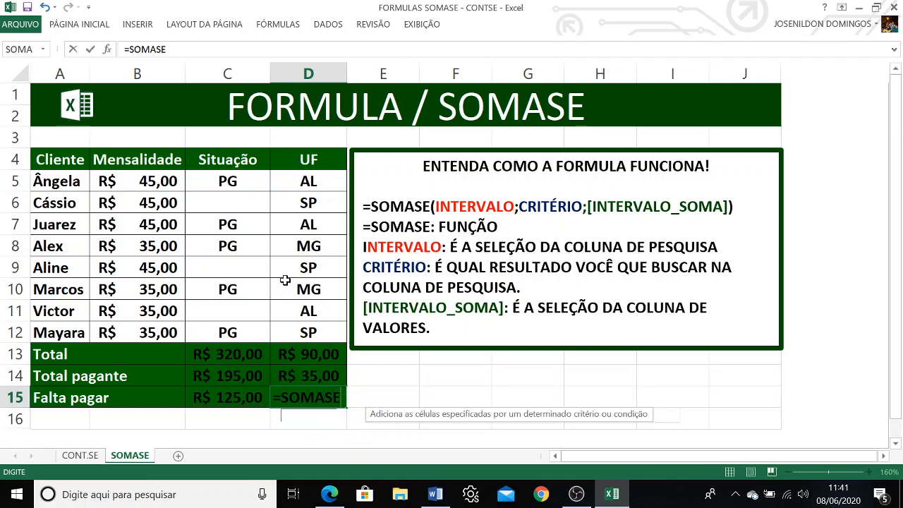
pyautogui.write('S(')
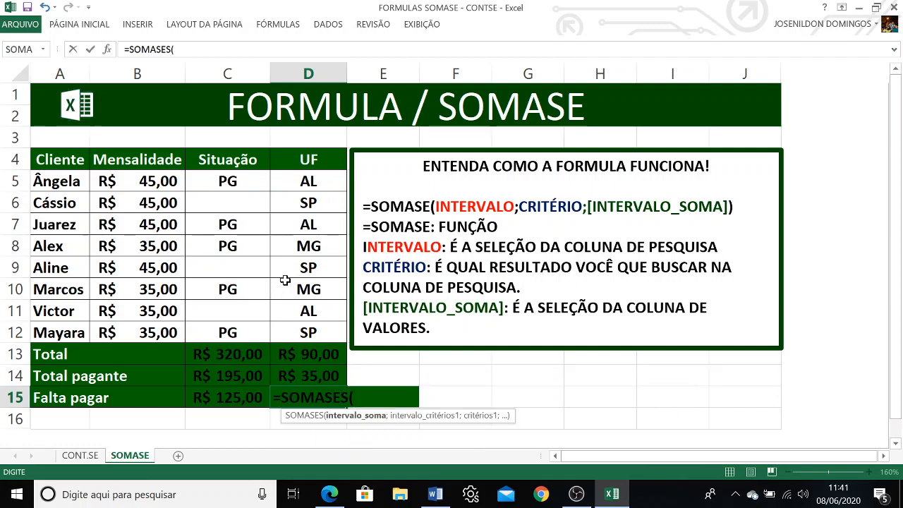
pyautogui.moveTo(161, 178); pyautogui.dragTo(161, 329)
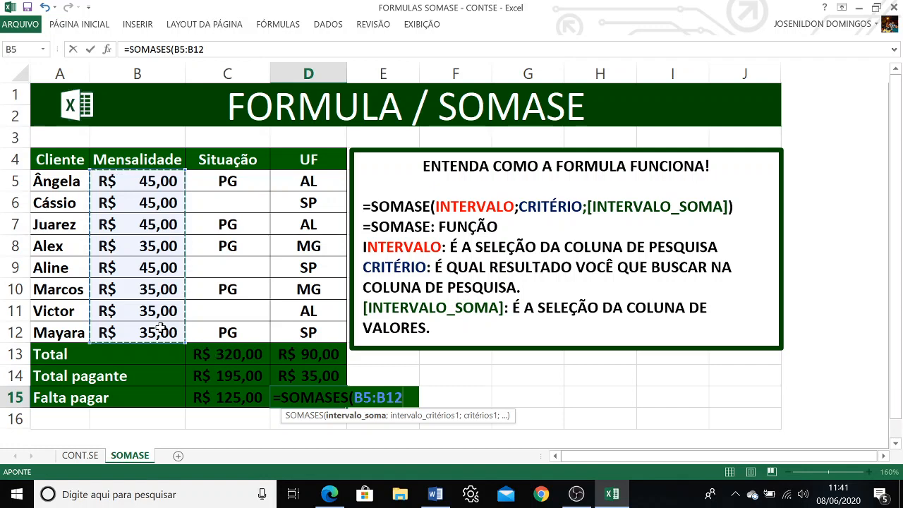
pyautogui.write(';')
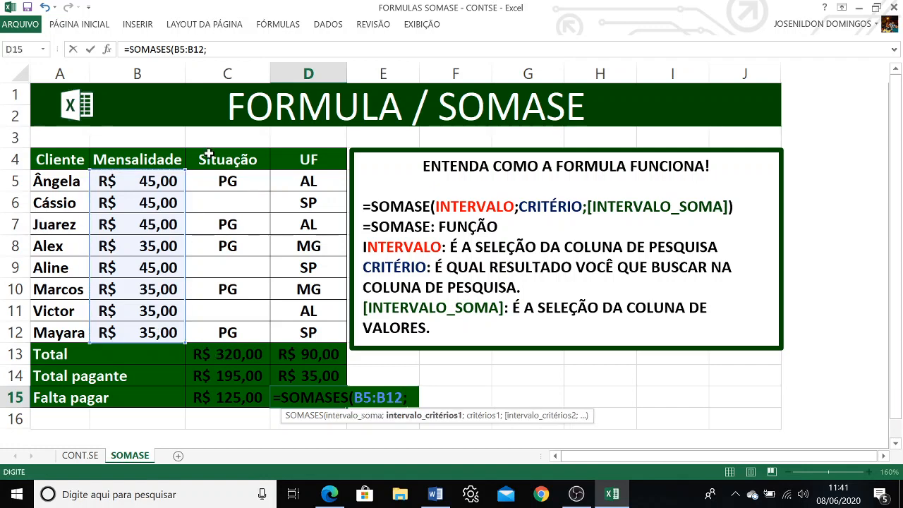
pyautogui.moveTo(241, 180); pyautogui.dragTo(244, 325)
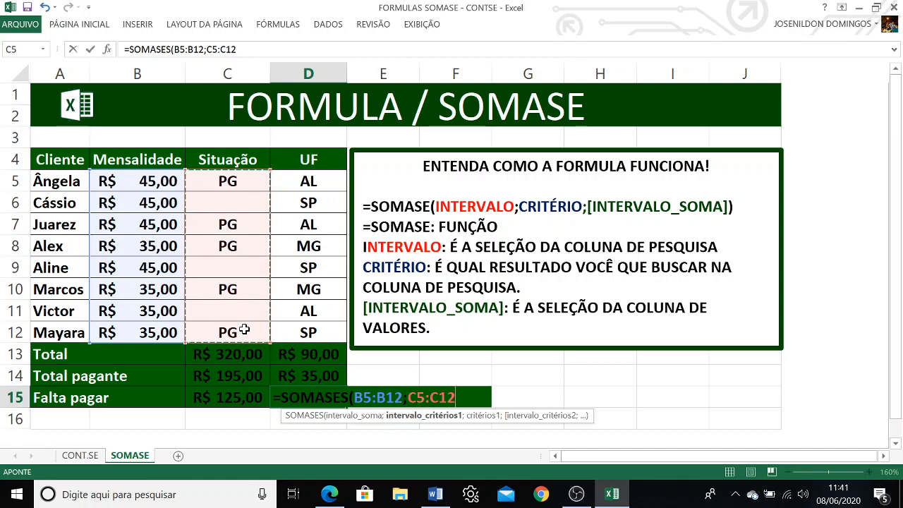
pyautogui.write(';')
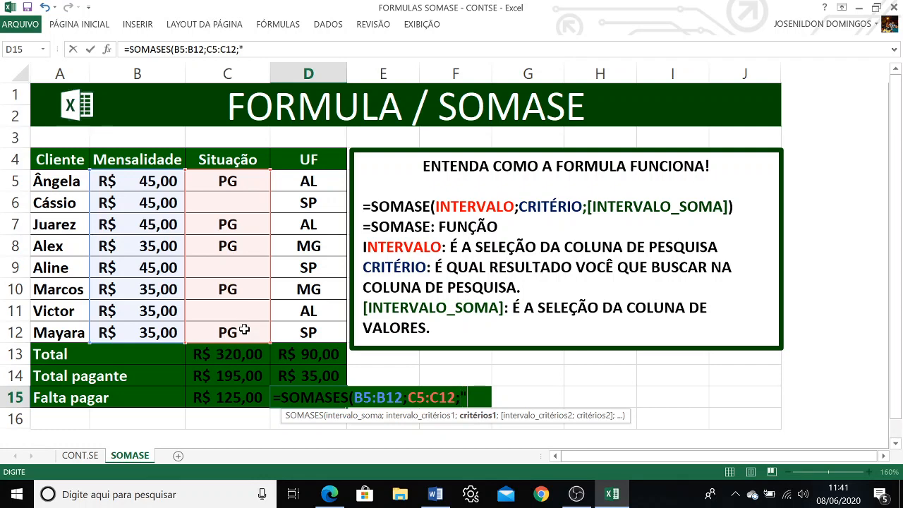
pyautogui.write('"PG"')
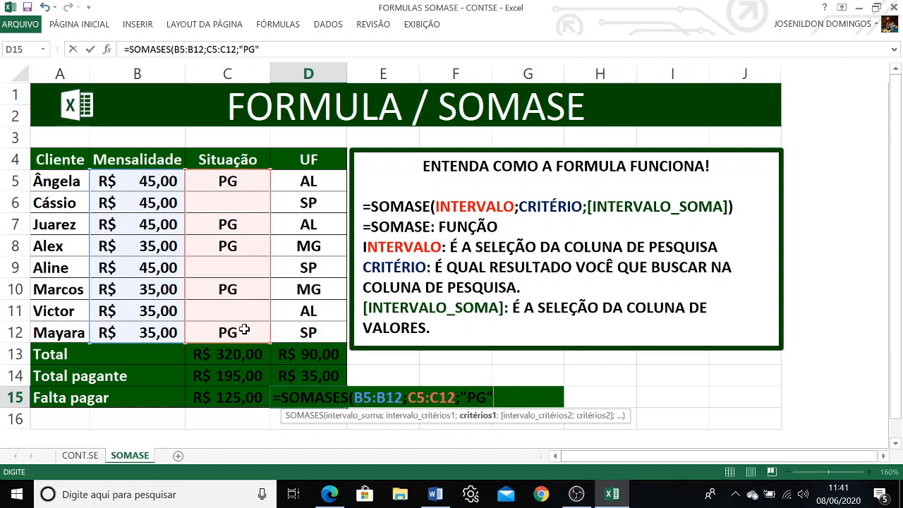
# Step: Complete the D15 formula with second criteria range D5:D12 and criterion "MG"
pyautogui.write(';')
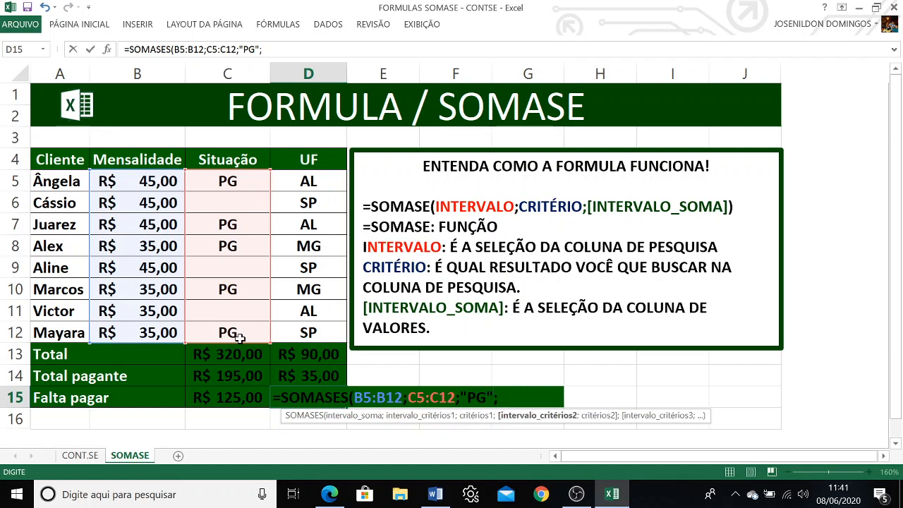
pyautogui.moveTo(334, 178); pyautogui.dragTo(344, 330)
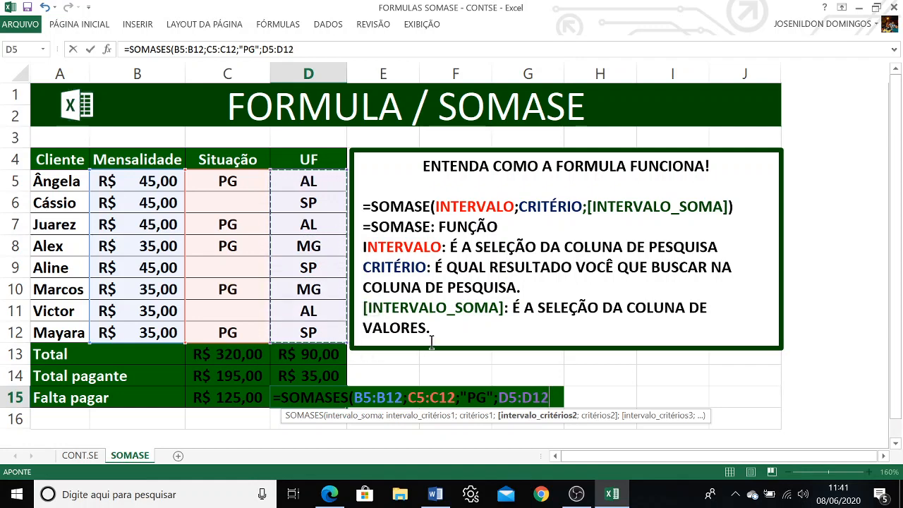
pyautogui.write(';')
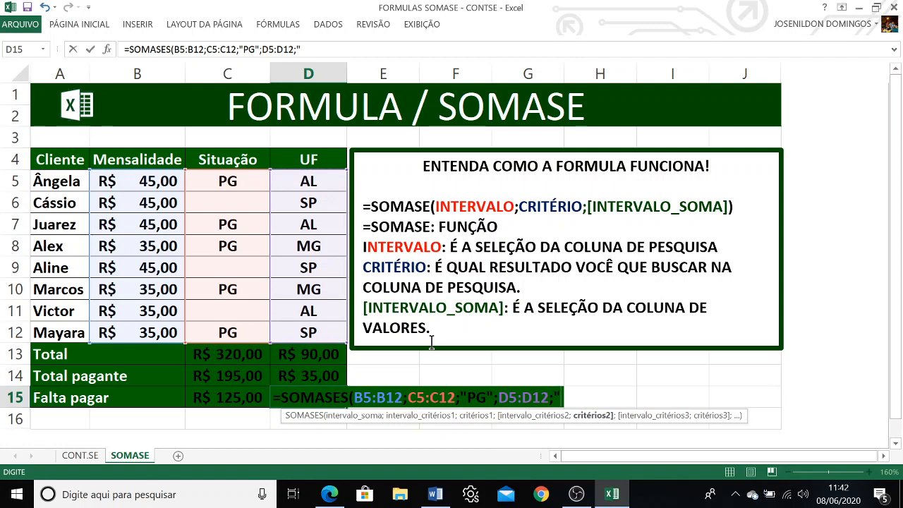
pyautogui.write('"MG')
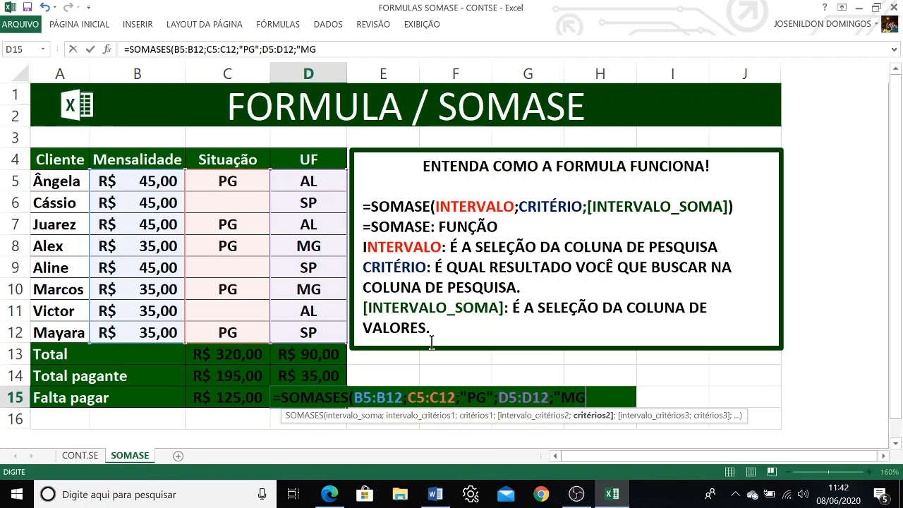
pyautogui.write('"')
pyautogui.press('Return')
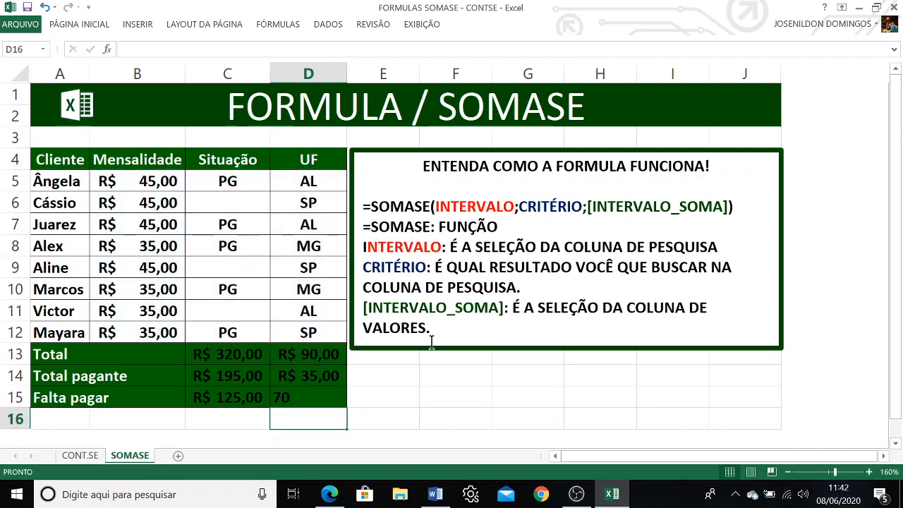
# Step: Apply the R$ accounting number format to D15
pyautogui.click(303, 397)
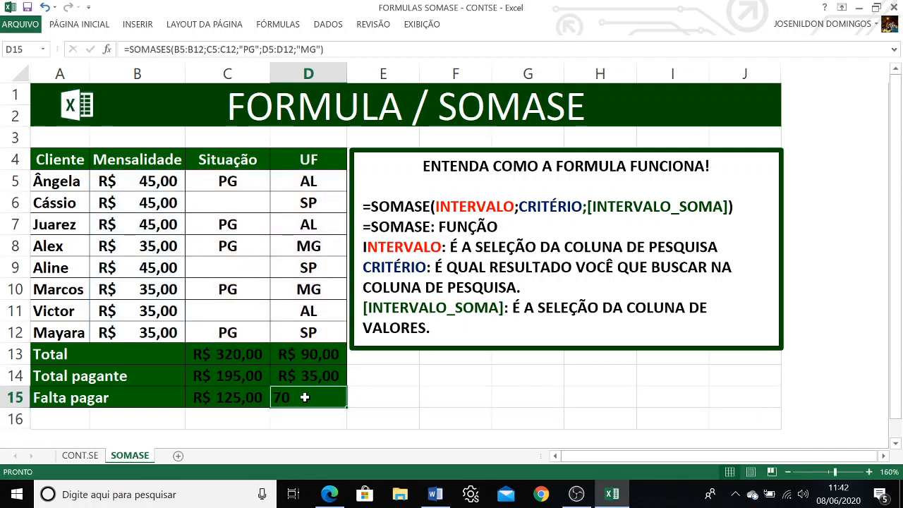
pyautogui.click(95, 23)
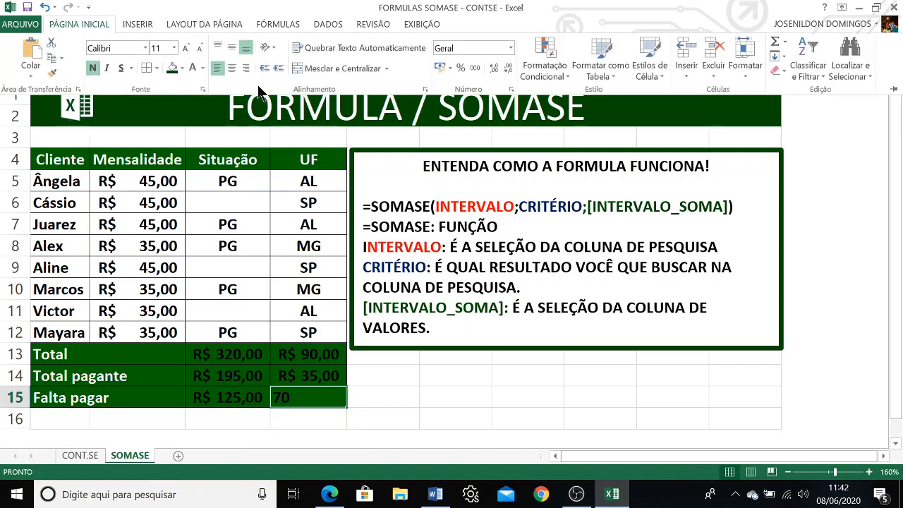
pyautogui.click(440, 68)
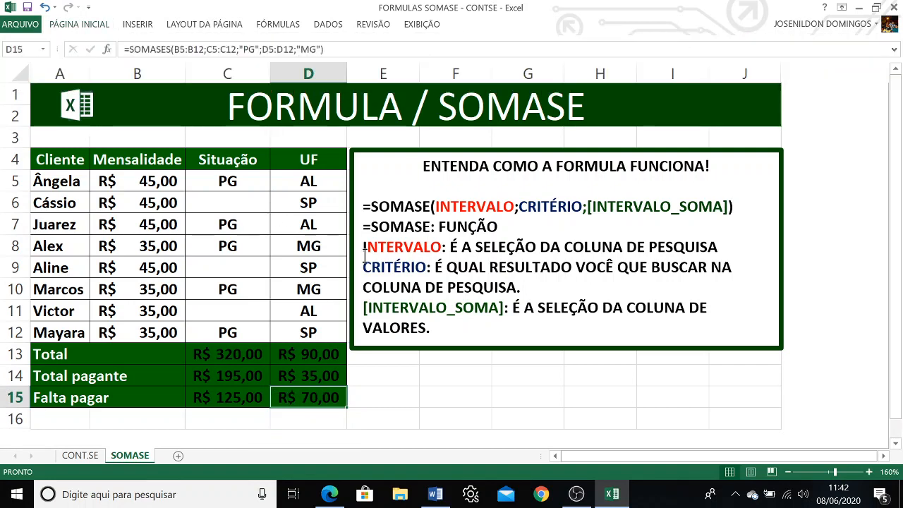